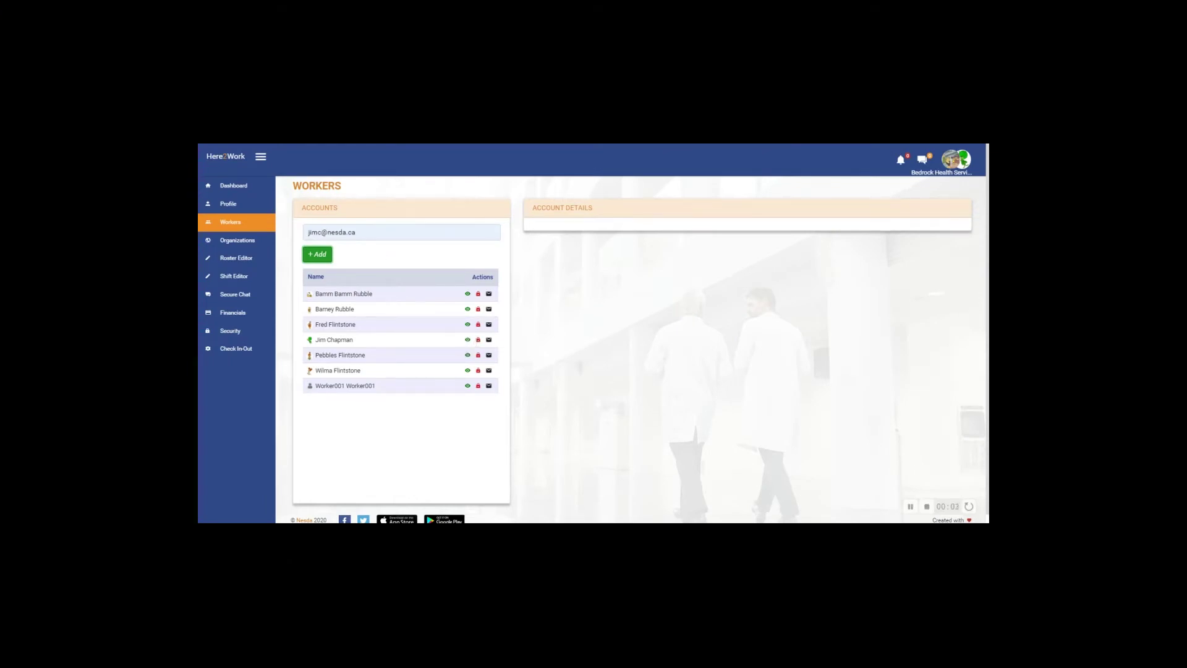
- Clear the previous e-mail from the 'Username or H2 number' lookup field
{"action": "left_click_drag", "start_coordinate": [365, 233], "coordinate": [292, 235]}
{"action": "key", "text": "BackSpace"}
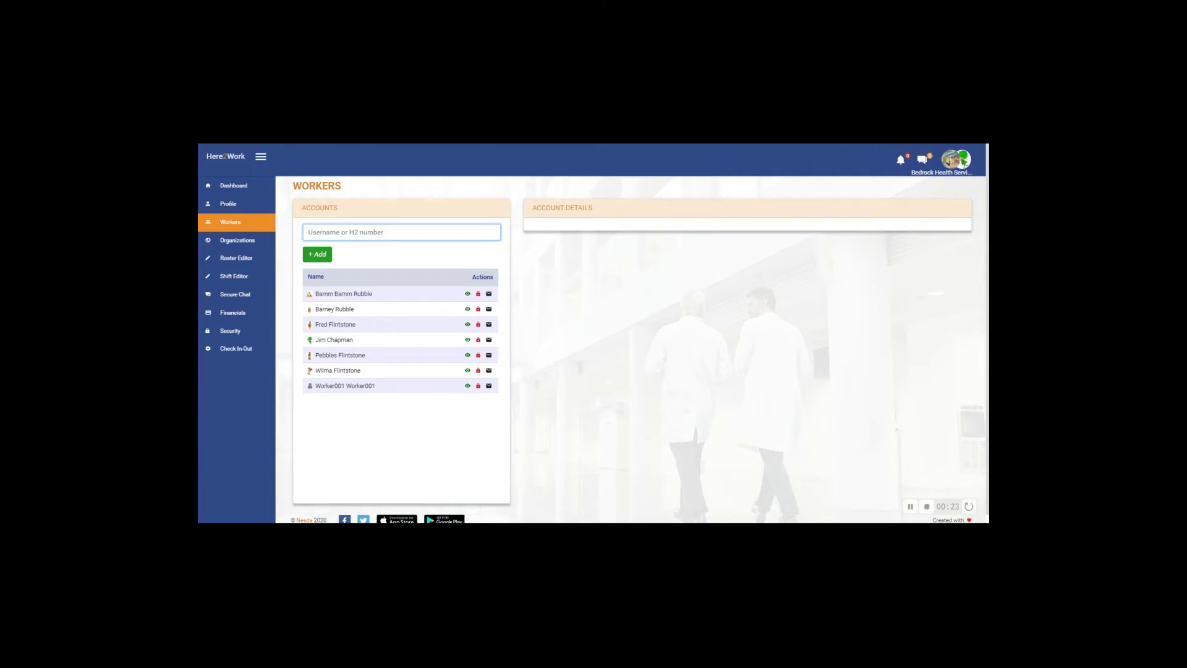
- Enter the new volunteer's e-mail in the lookup, correcting the gmail domain typo
{"action": "key", "text": "Left"}
{"action": "key", "text": "Left"}
{"action": "key", "text": "Left"}
{"action": "key", "text": "Left"}
{"action": "key", "text": "Delete"}
{"action": "key", "text": "Right"}
{"action": "type", "text": "a"}
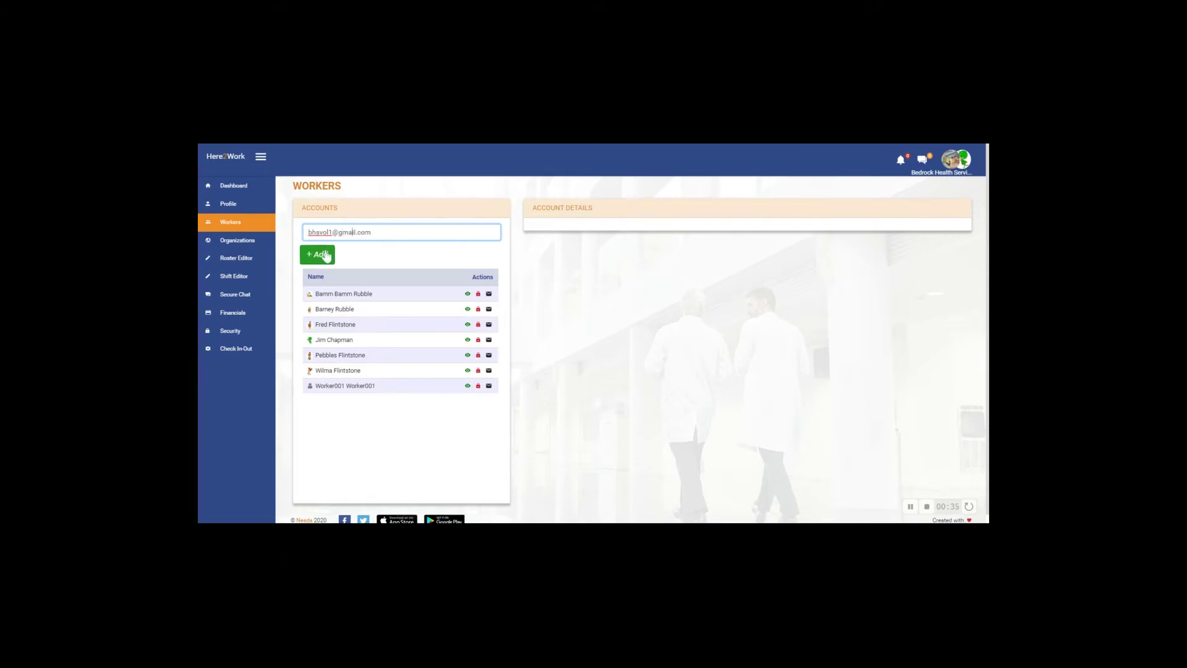
- Add the entered account to the All PSWs roster
{"action": "left_click", "coordinate": [324, 255]}
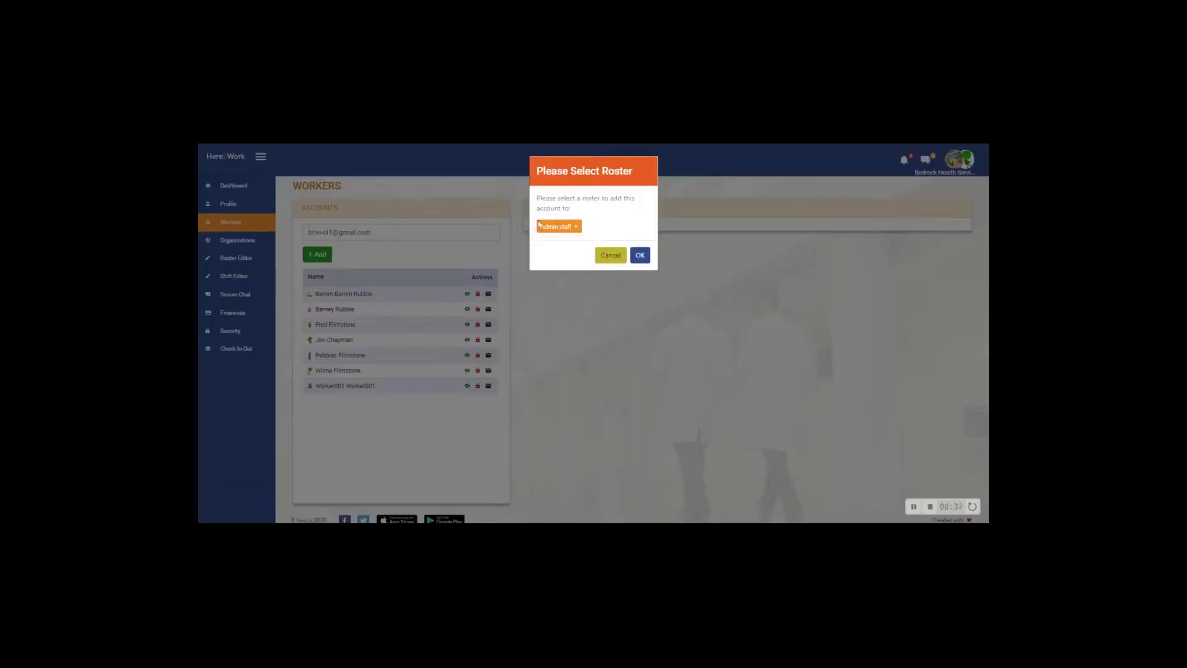
{"action": "left_click", "coordinate": [573, 228]}
{"action": "left_click", "coordinate": [569, 251]}
{"action": "left_click", "coordinate": [638, 256]}
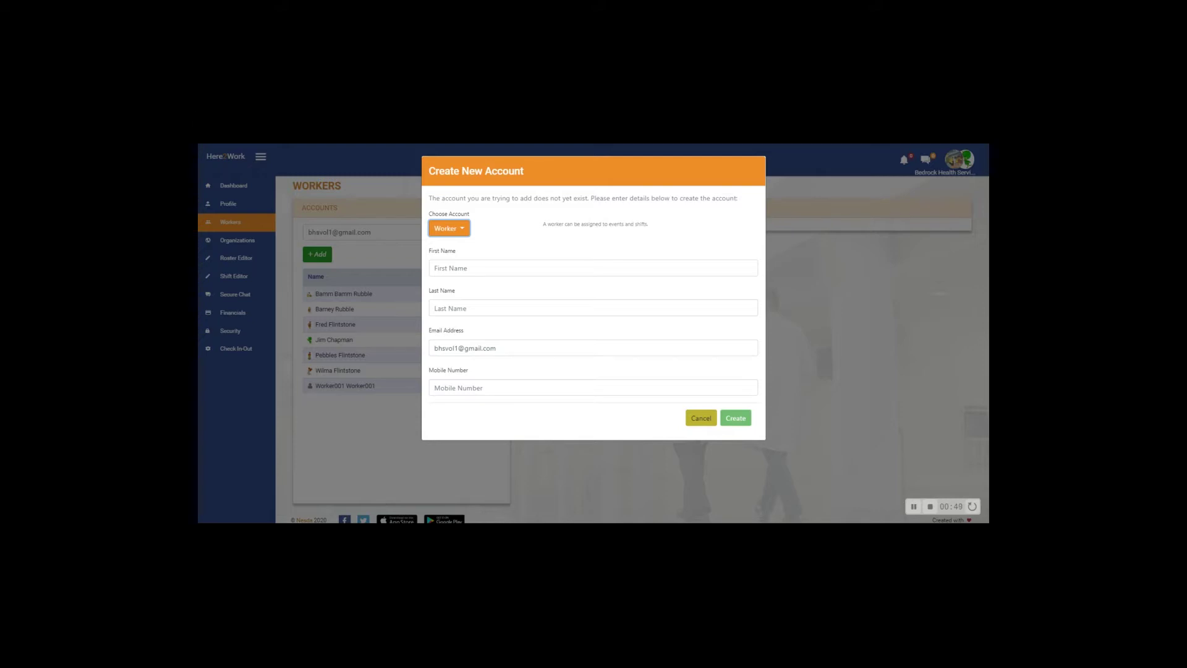
- Enter the new volunteer's first and last names and create the worker account
{"action": "left_click", "coordinate": [594, 268]}
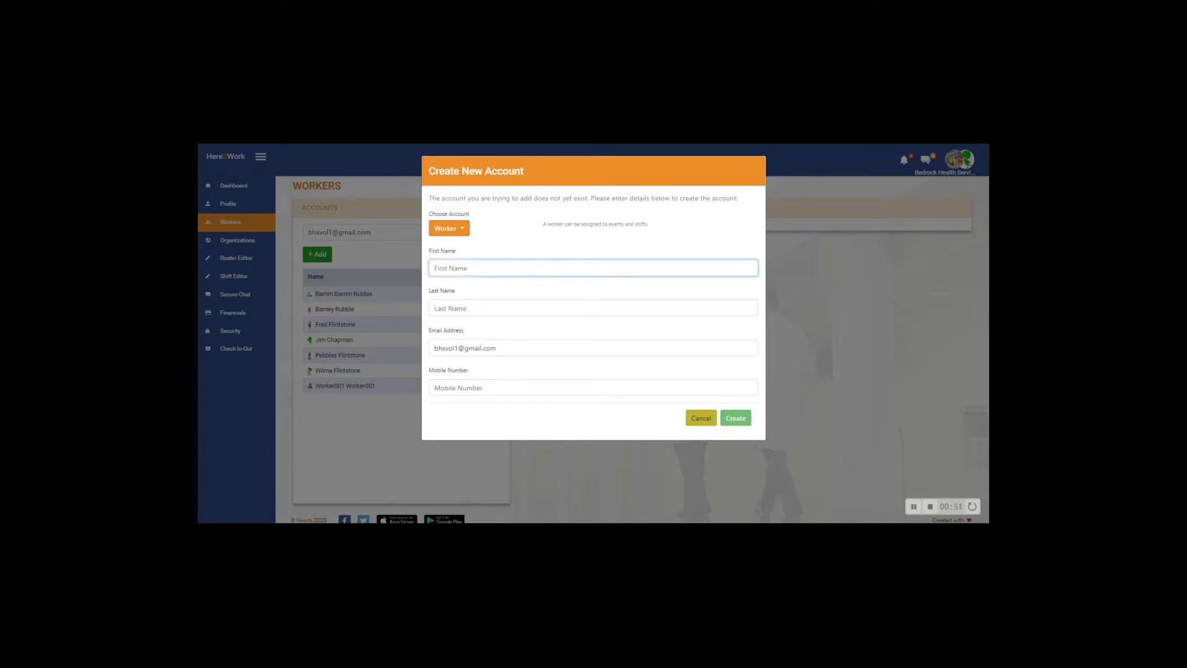
{"action": "type", "text": "BHSVol1"}
{"action": "key", "text": "Tab"}
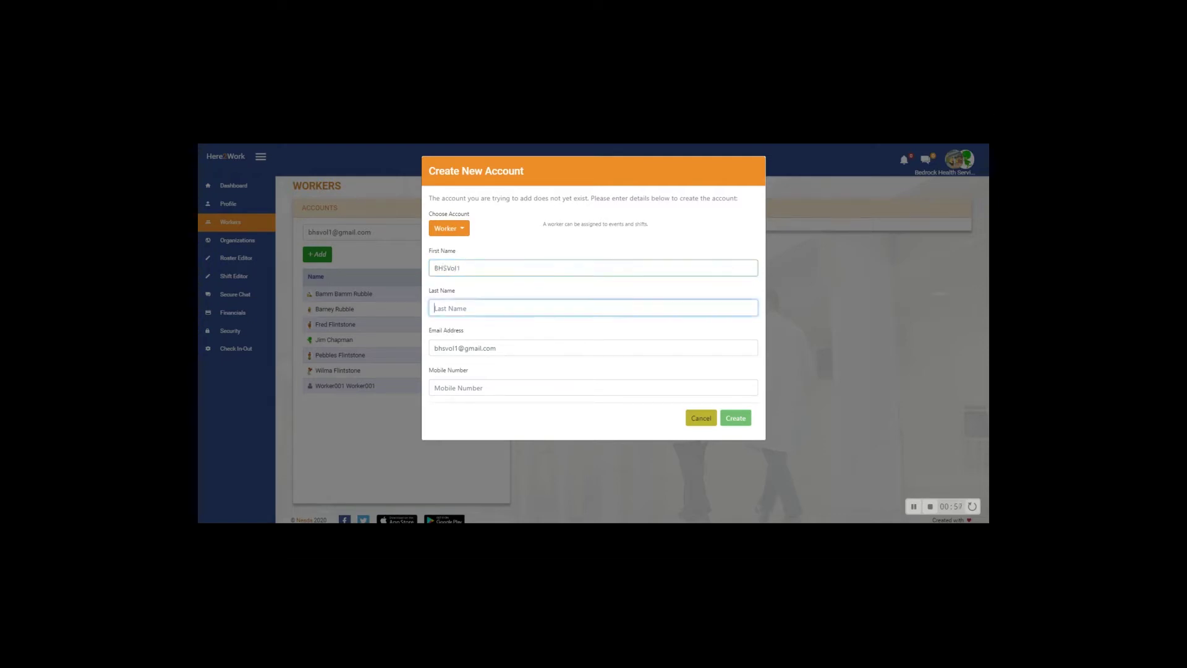
{"action": "type", "text": "BHS"}
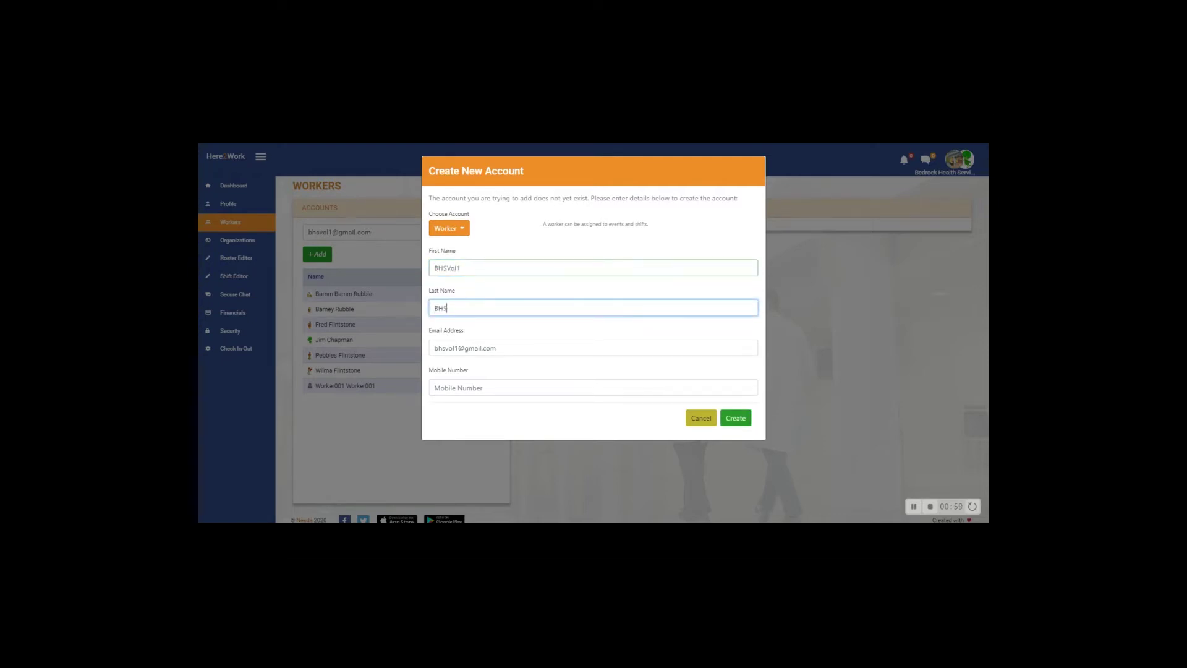
{"action": "type", "text": "Vol1"}
{"action": "left_click", "coordinate": [745, 422]}
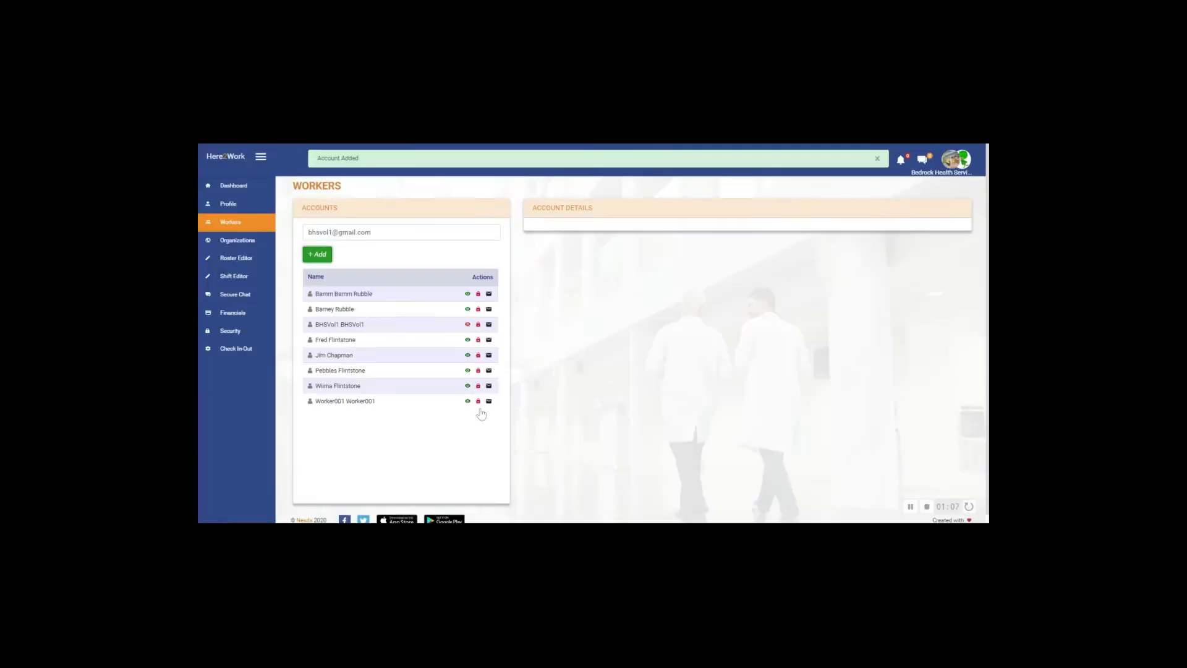
- Select the new volunteer's row in the Accounts list to show its details
{"action": "left_click", "coordinate": [339, 325]}
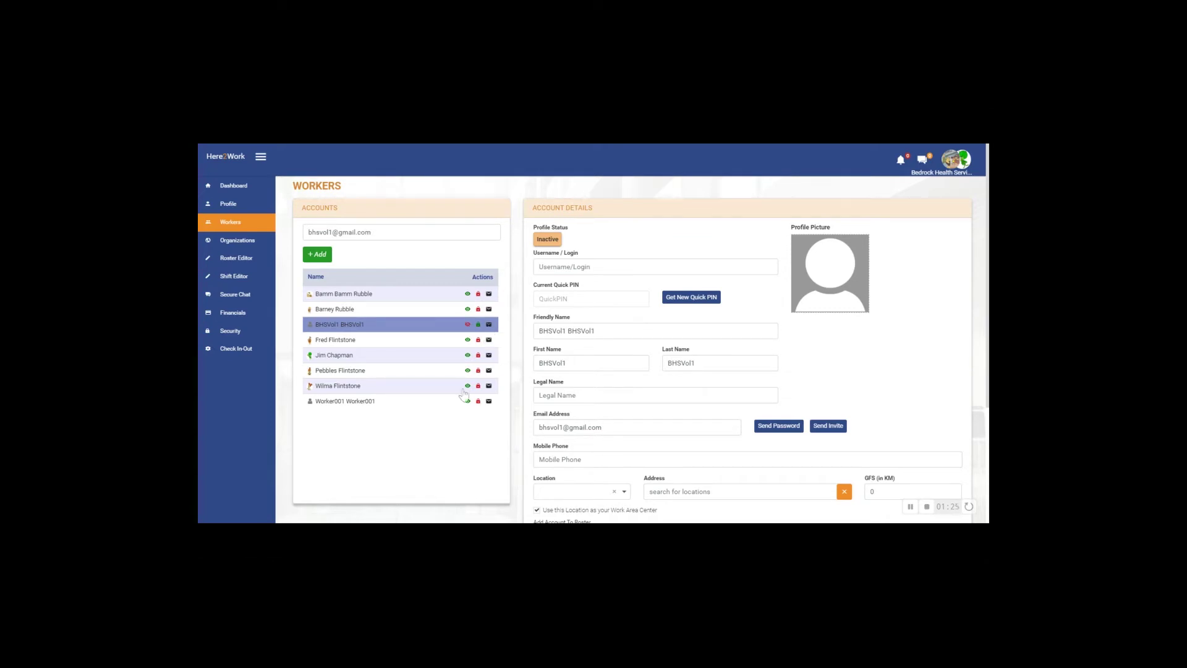
- Generate a new quick PIN for the worker and save the account
{"action": "left_click", "coordinate": [584, 268]}
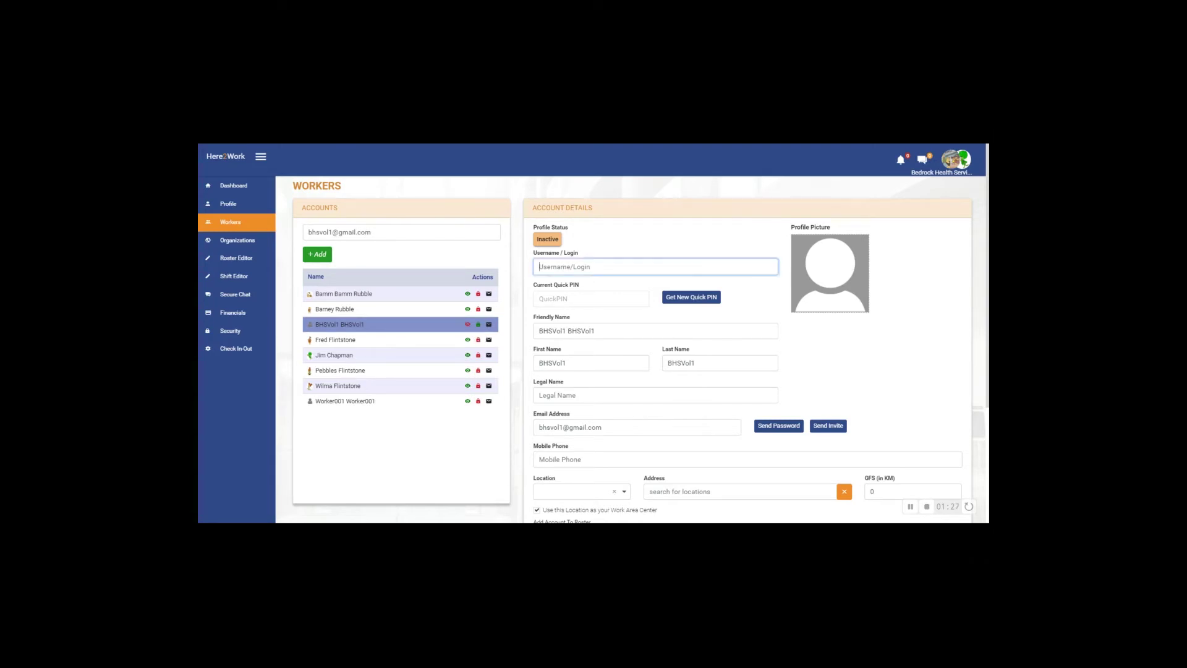
{"action": "left_click", "coordinate": [668, 331]}
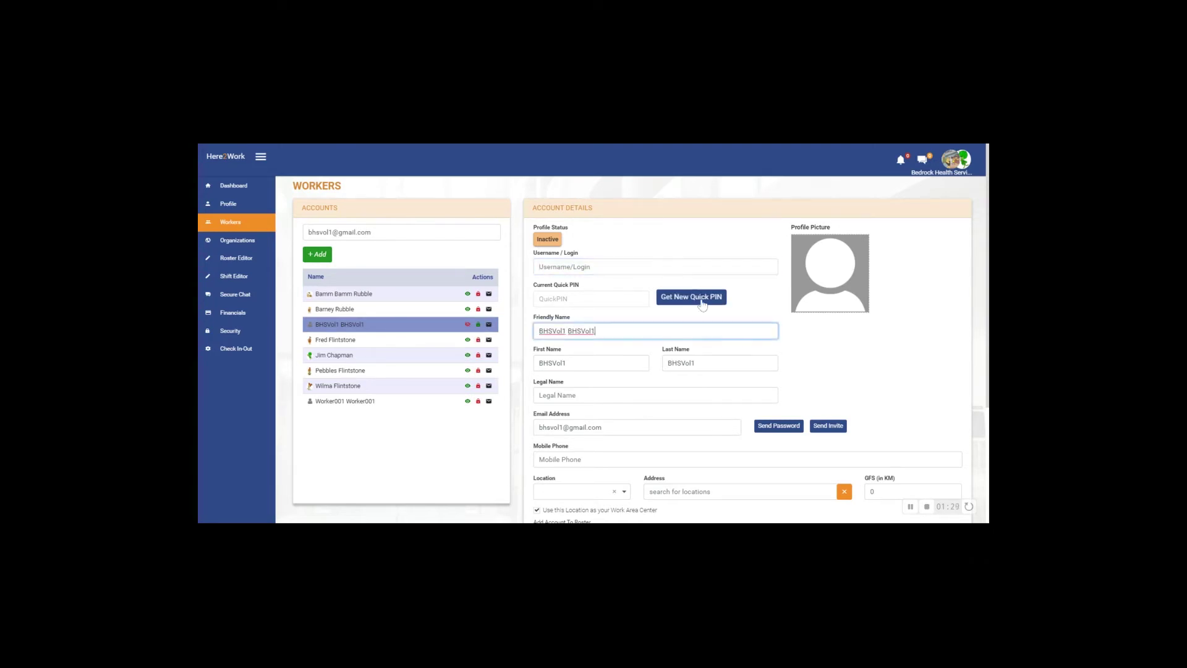
{"action": "left_click", "coordinate": [692, 298]}
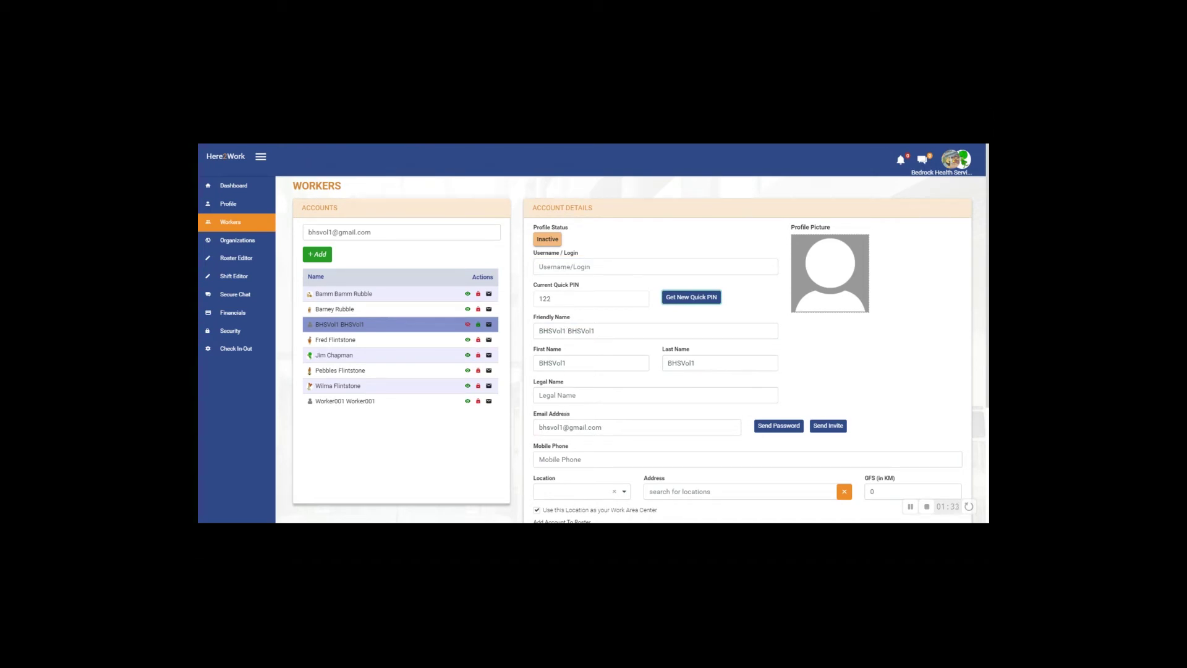
{"action": "scroll", "coordinate": [632, 378], "scroll_direction": "down", "scroll_amount": 3}
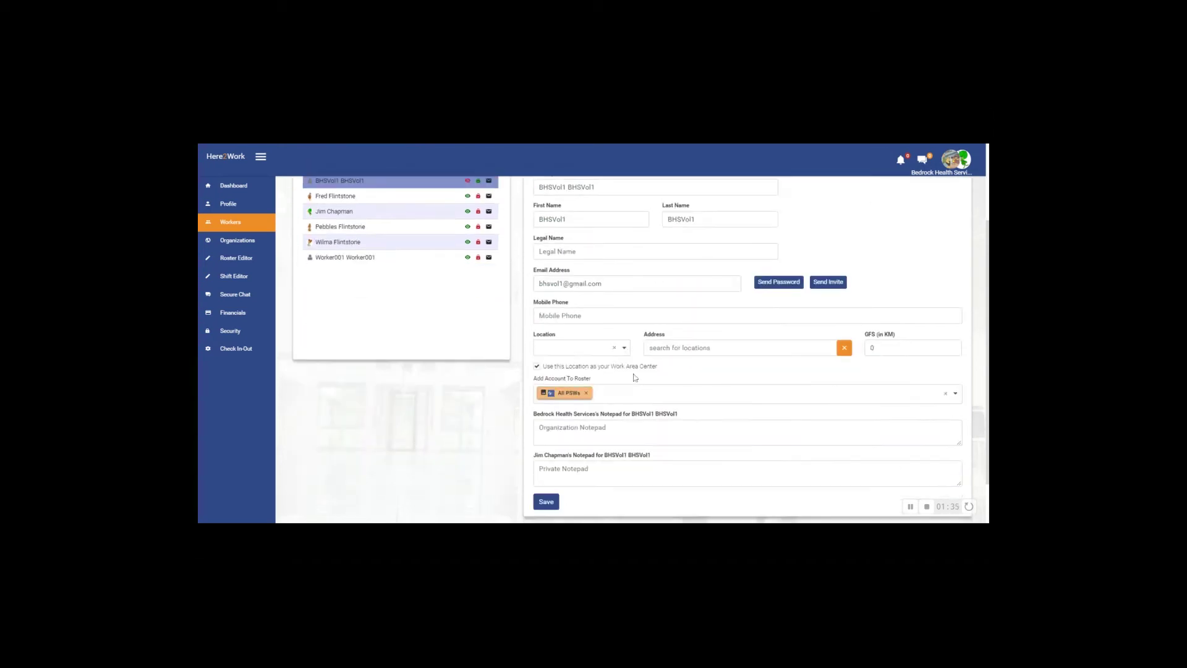
{"action": "left_click", "coordinate": [554, 504]}
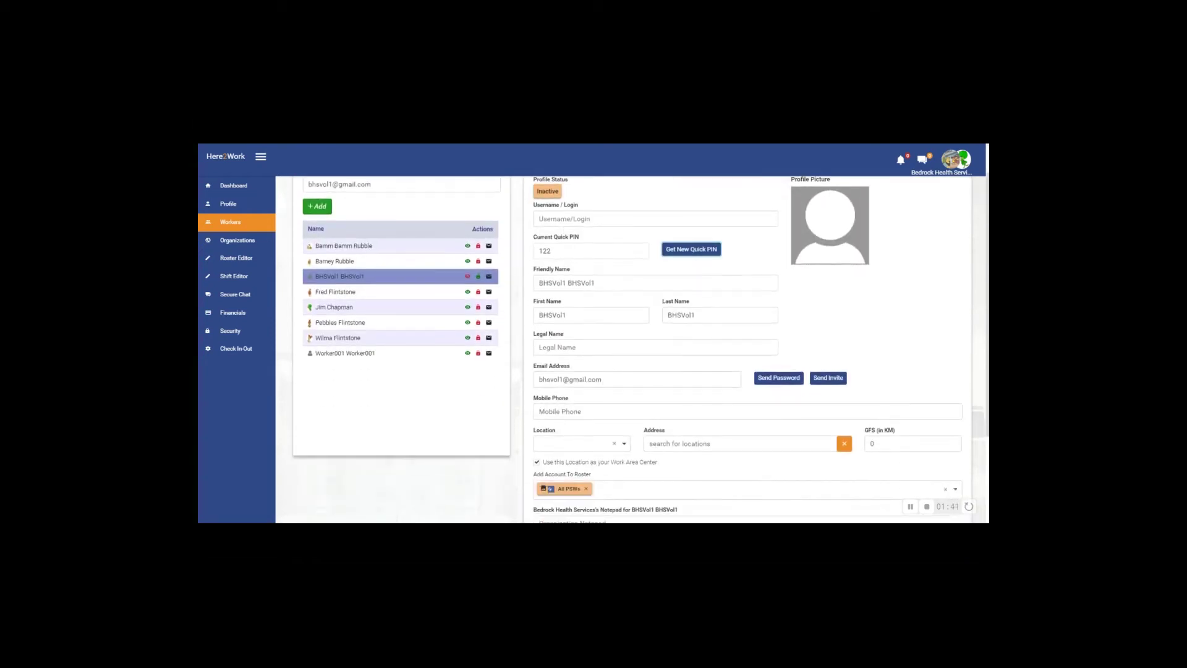
- Copy the worker's e-mail address into Username/Login and save again
{"action": "left_click_drag", "start_coordinate": [602, 379], "coordinate": [515, 384]}
{"action": "key", "text": "ctrl+c"}
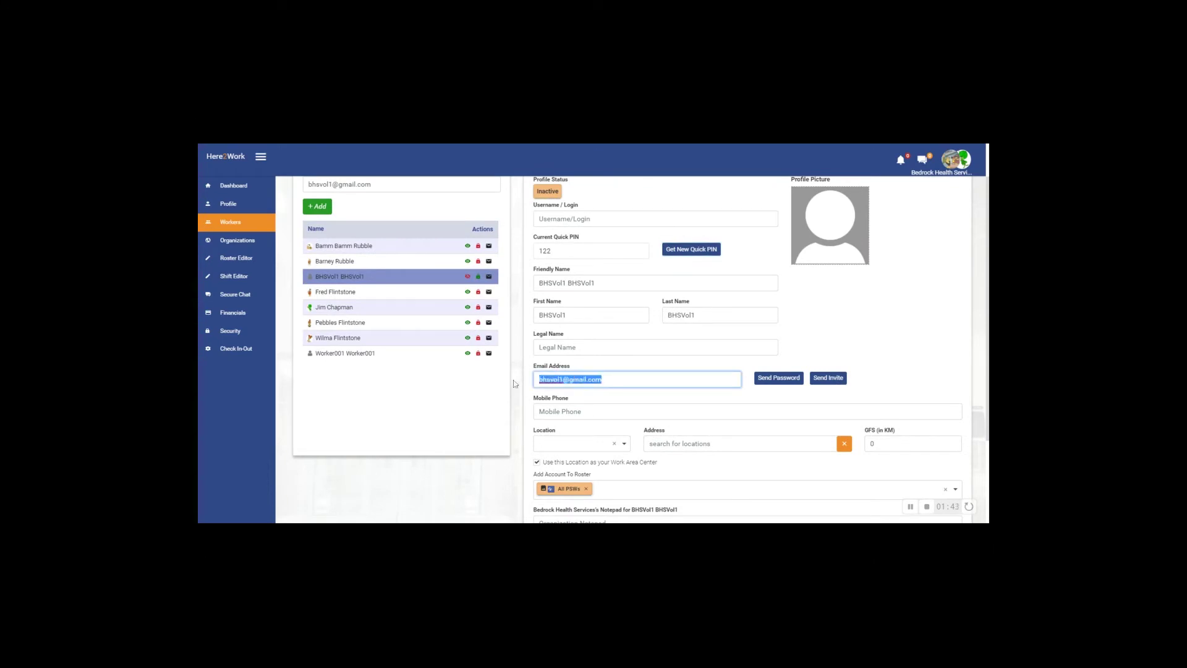
{"action": "scroll", "coordinate": [557, 334], "scroll_direction": "up", "scroll_amount": 2}
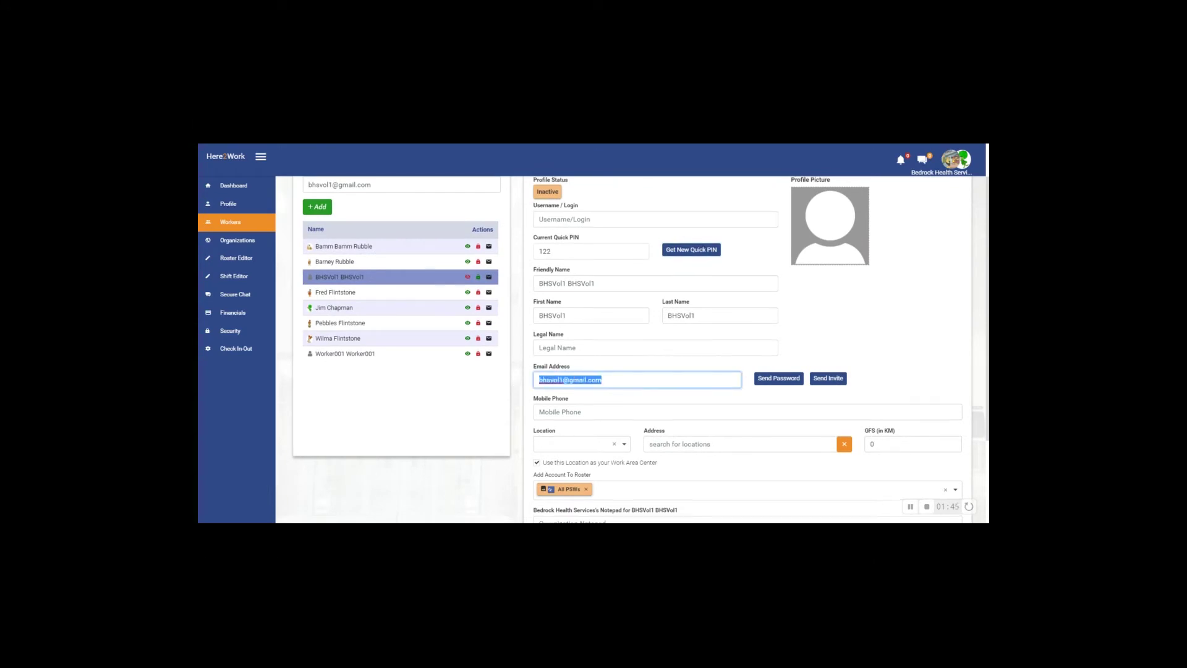
{"action": "left_click", "coordinate": [569, 267]}
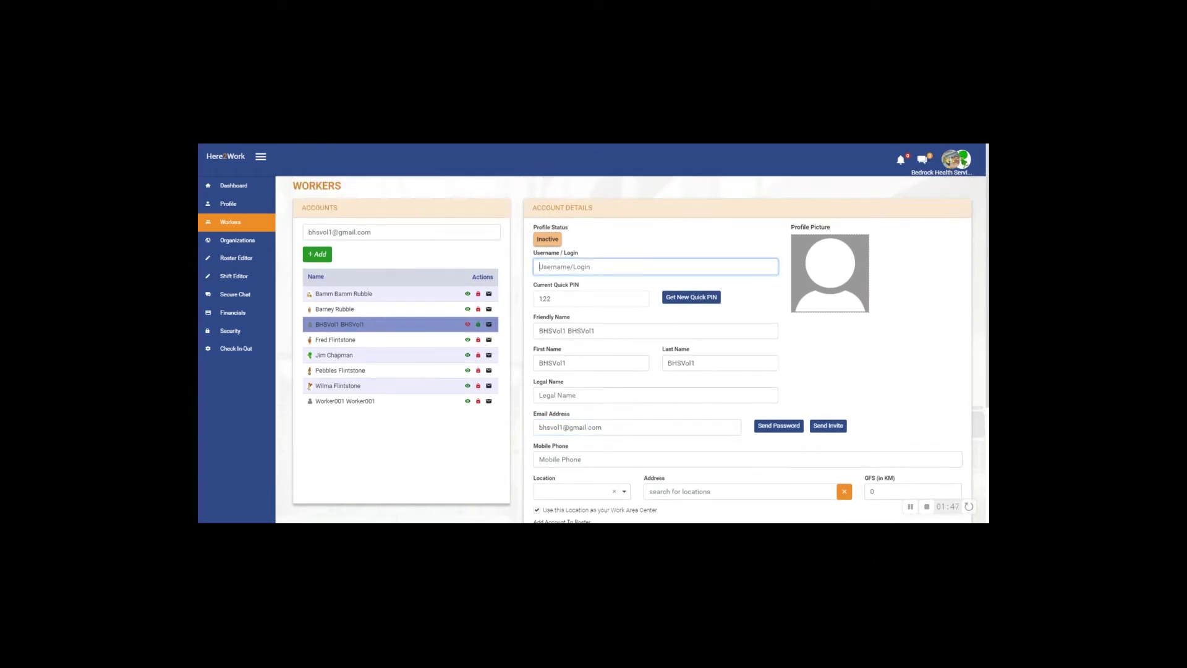
{"action": "key", "text": "ctrl+v"}
{"action": "left_click", "coordinate": [631, 249]}
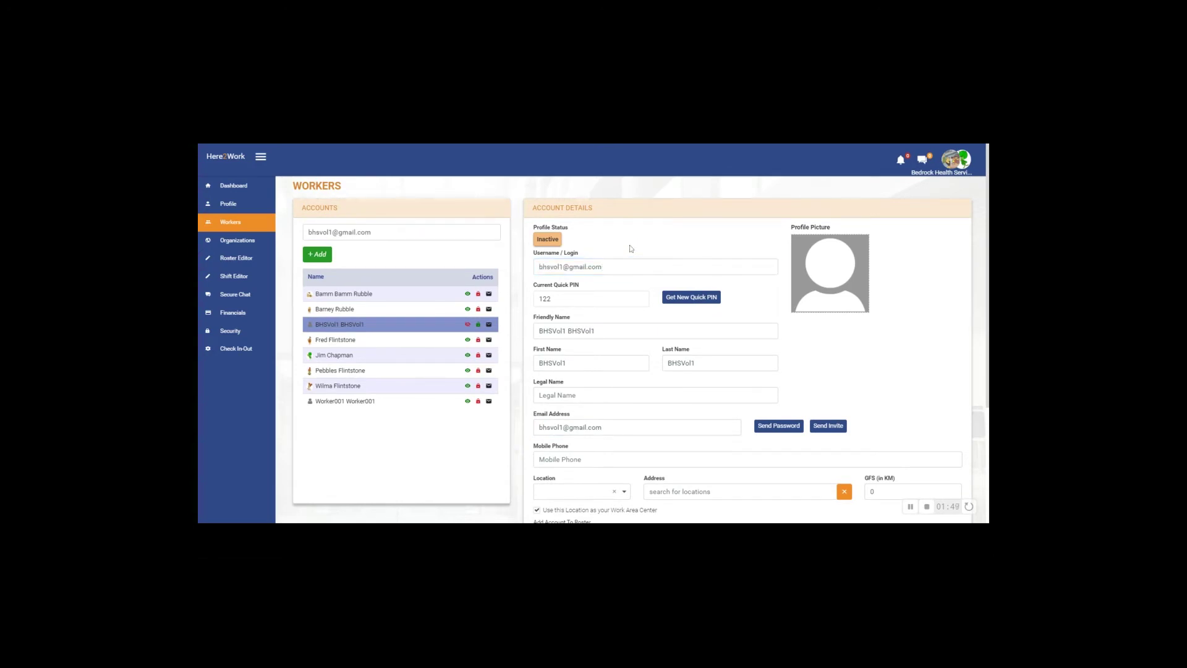
{"action": "scroll", "coordinate": [741, 323], "scroll_direction": "down", "scroll_amount": 3}
{"action": "left_click", "coordinate": [554, 480]}
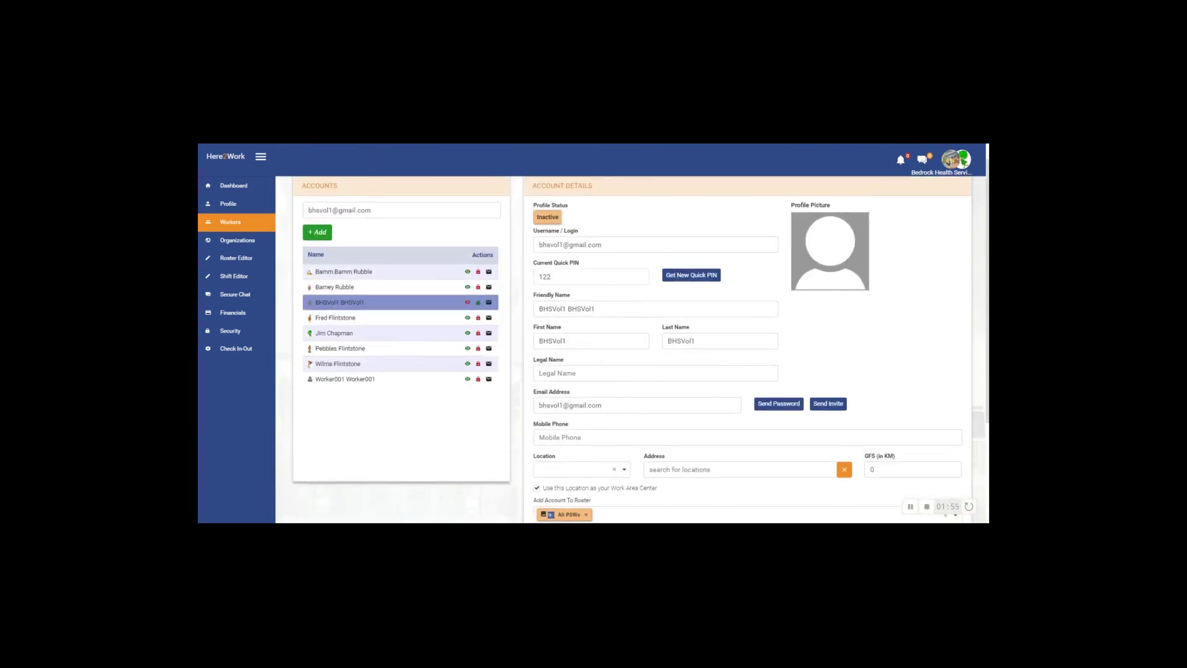
{"action": "scroll", "coordinate": [632, 349], "scroll_direction": "down", "scroll_amount": 3}
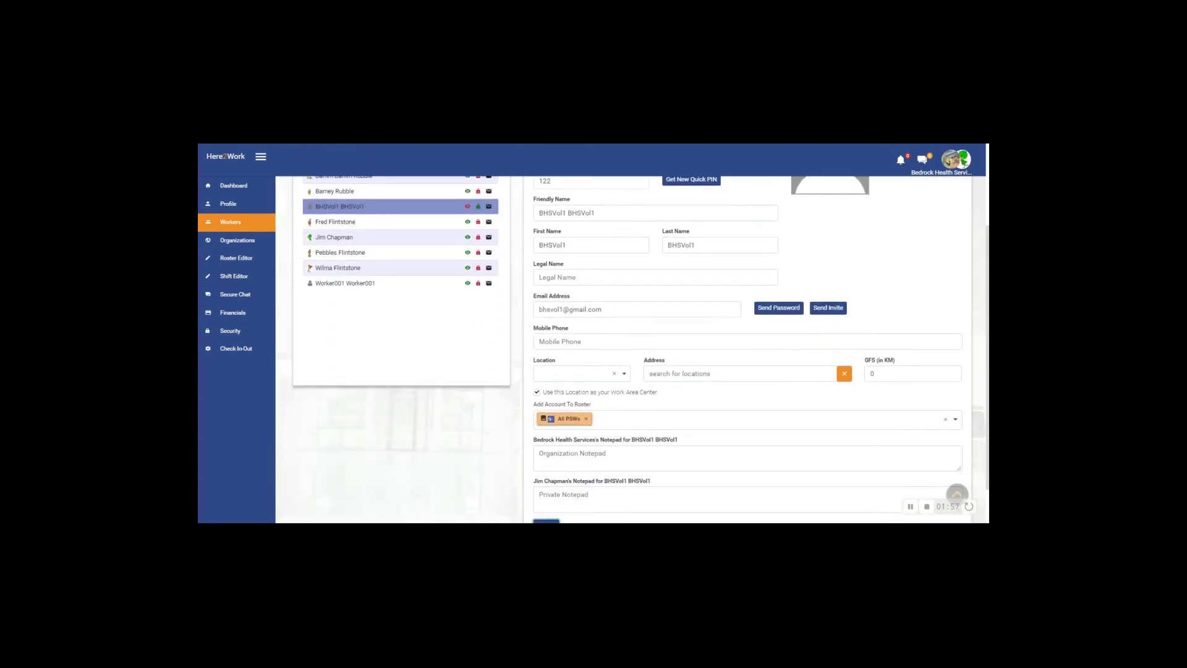
{"action": "scroll", "coordinate": [592, 442], "scroll_direction": "up", "scroll_amount": 4}
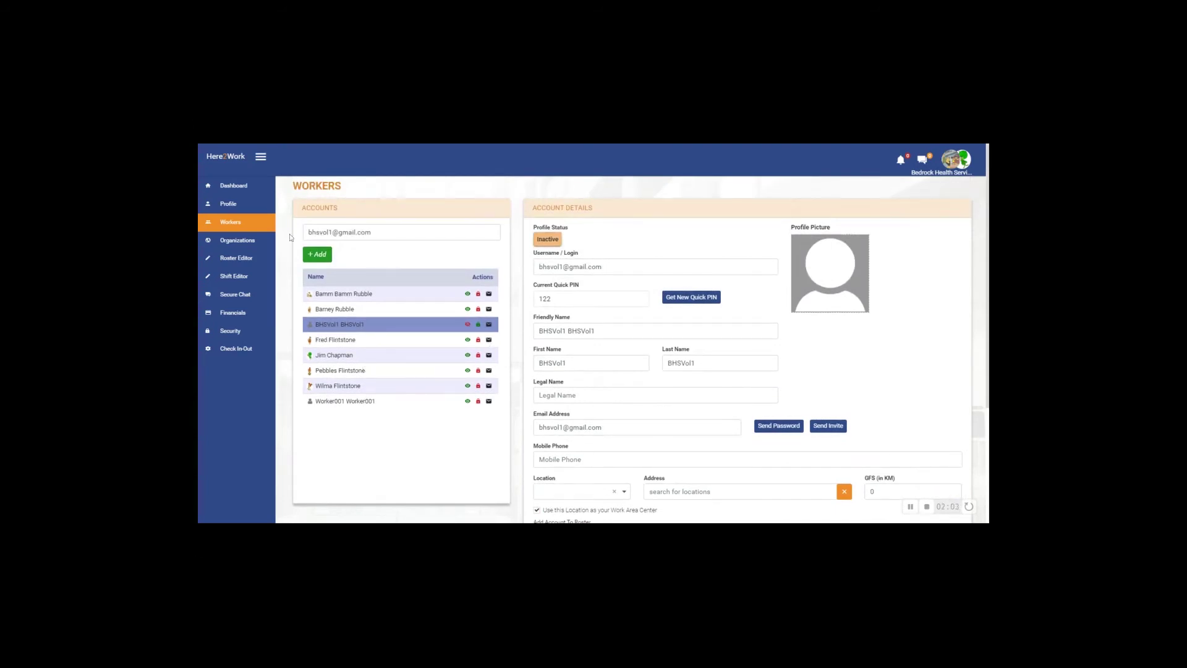
- Cancel the roster choice prompt and go to the Roster Editor page
{"action": "left_click", "coordinate": [316, 255]}
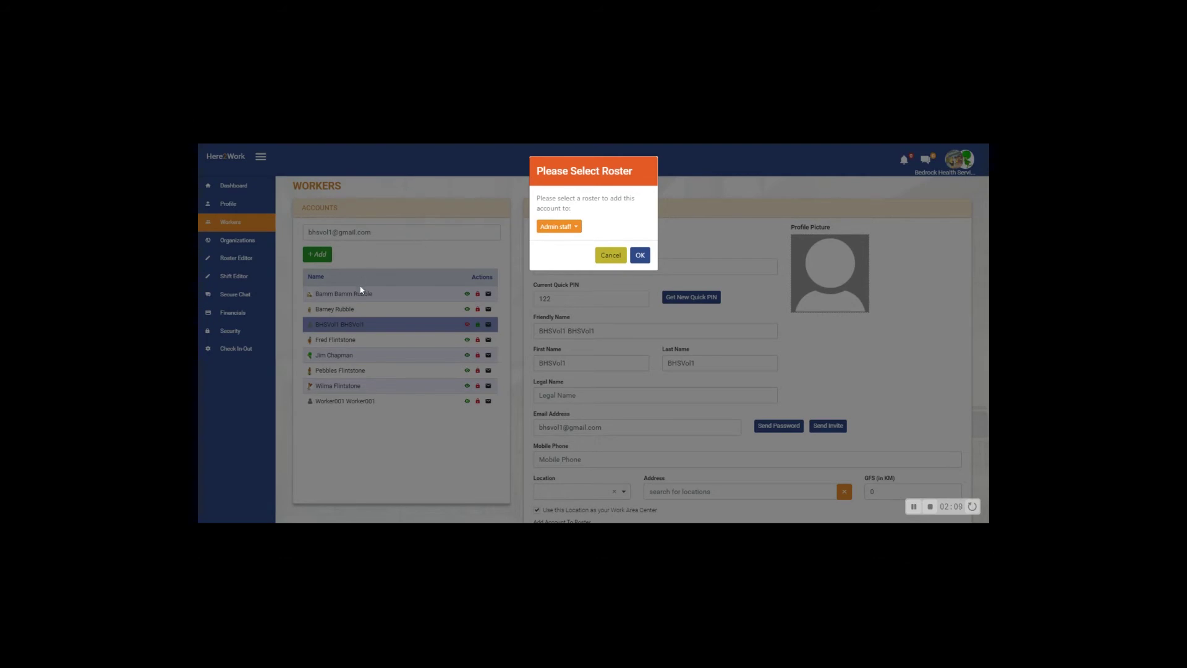
{"action": "left_click", "coordinate": [610, 254]}
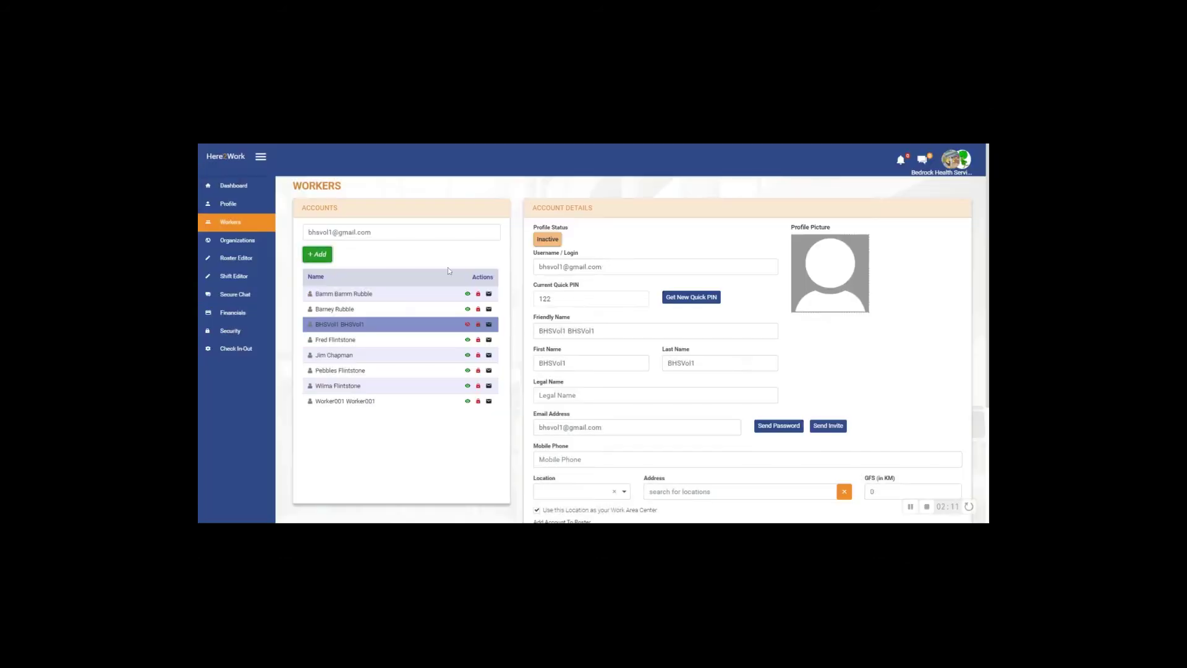
{"action": "left_click", "coordinate": [247, 260]}
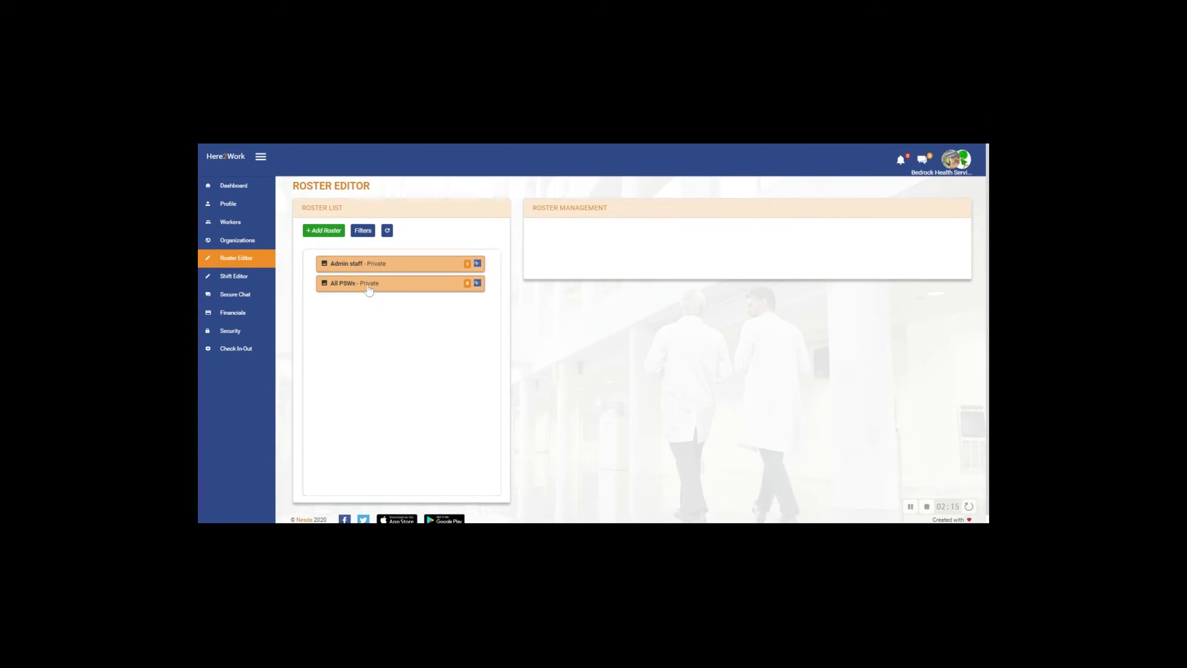
- Show the All PSWs roster members and start typing the worker's e-mail in Search / Add
{"action": "left_click", "coordinate": [369, 284]}
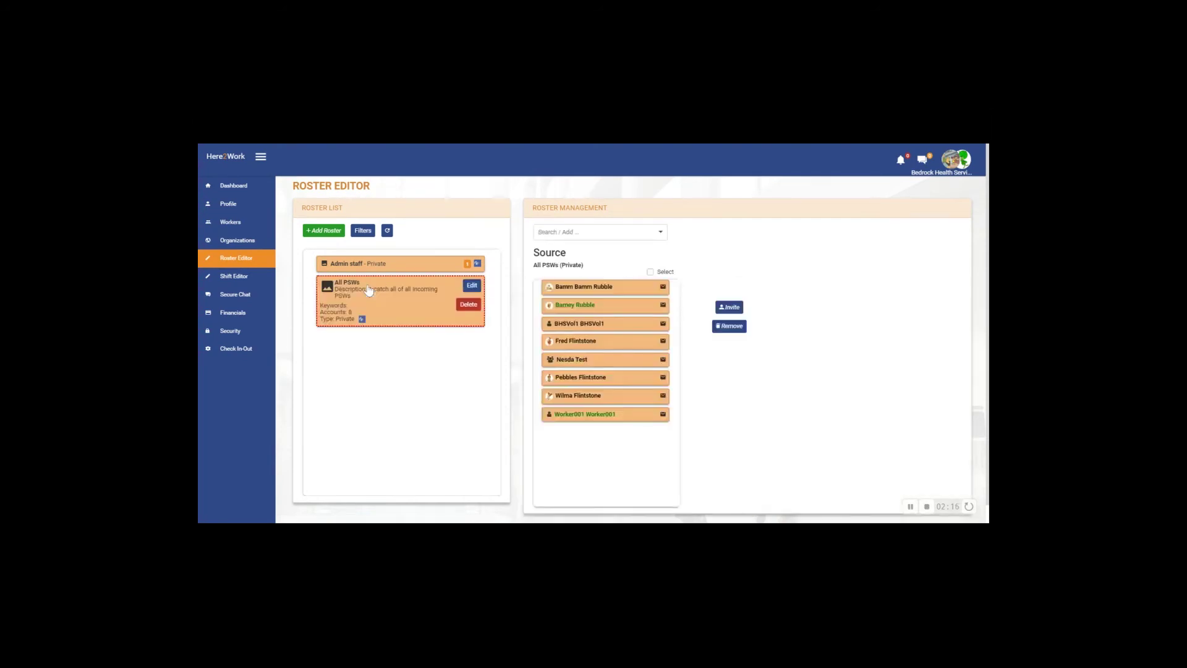
{"action": "left_click", "coordinate": [547, 235]}
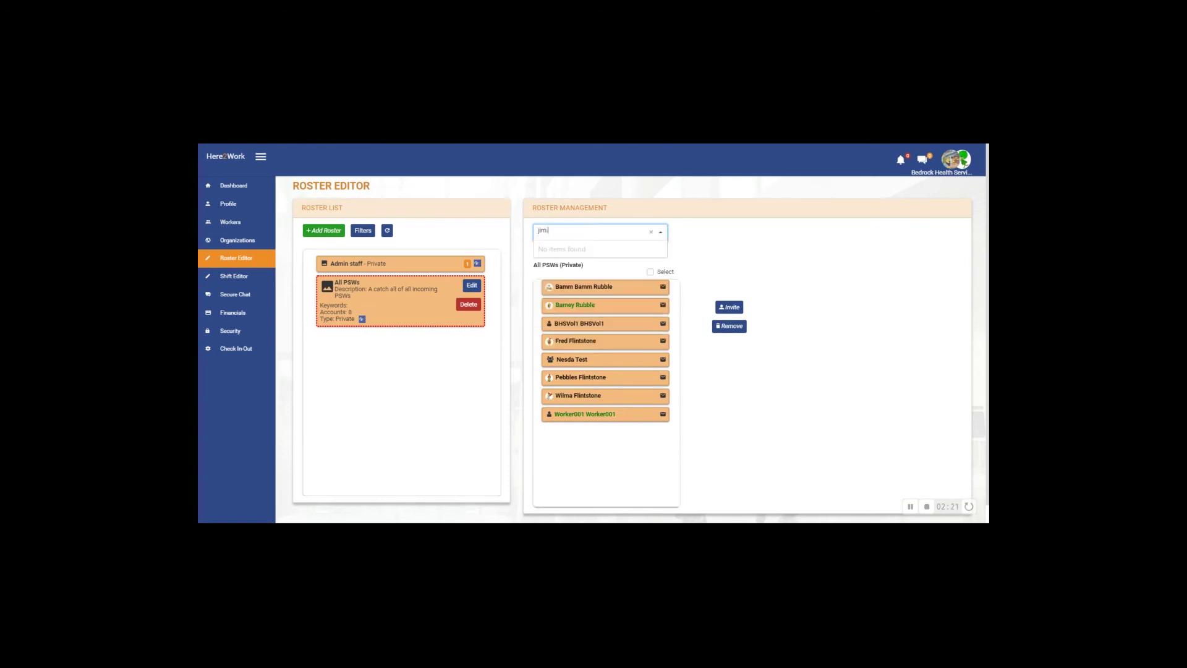
- Complete the worker's e-mail with '.com' and add the matching result to All PSWs
{"action": "type", "text": ".com"}
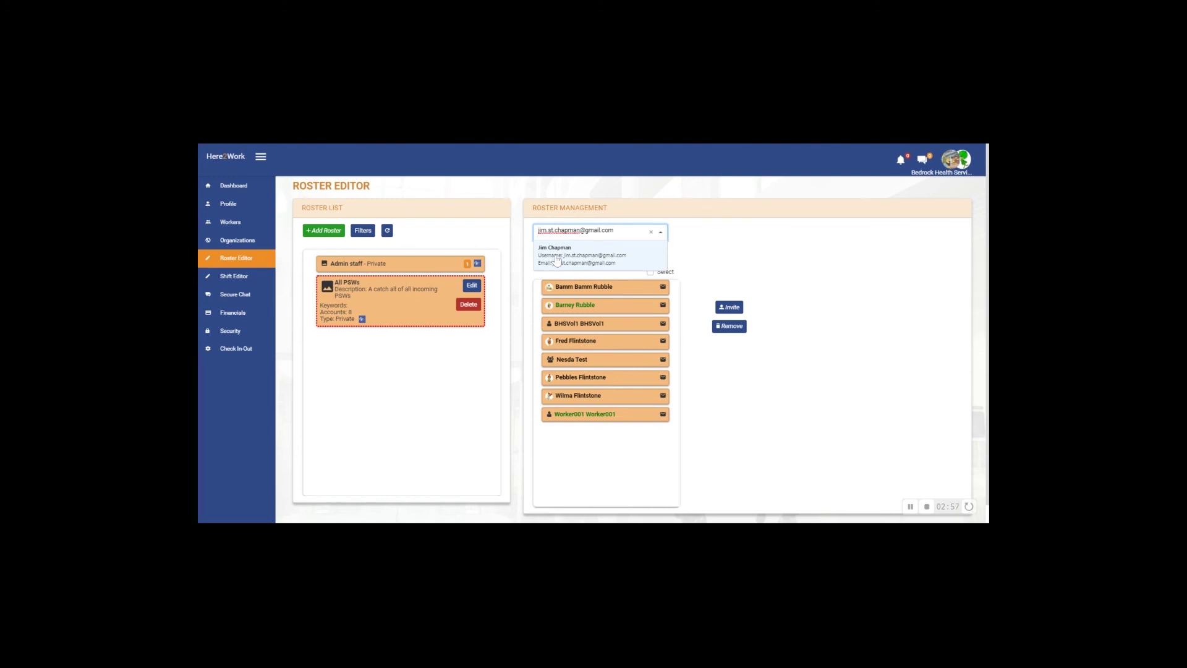
{"action": "left_click", "coordinate": [558, 260]}
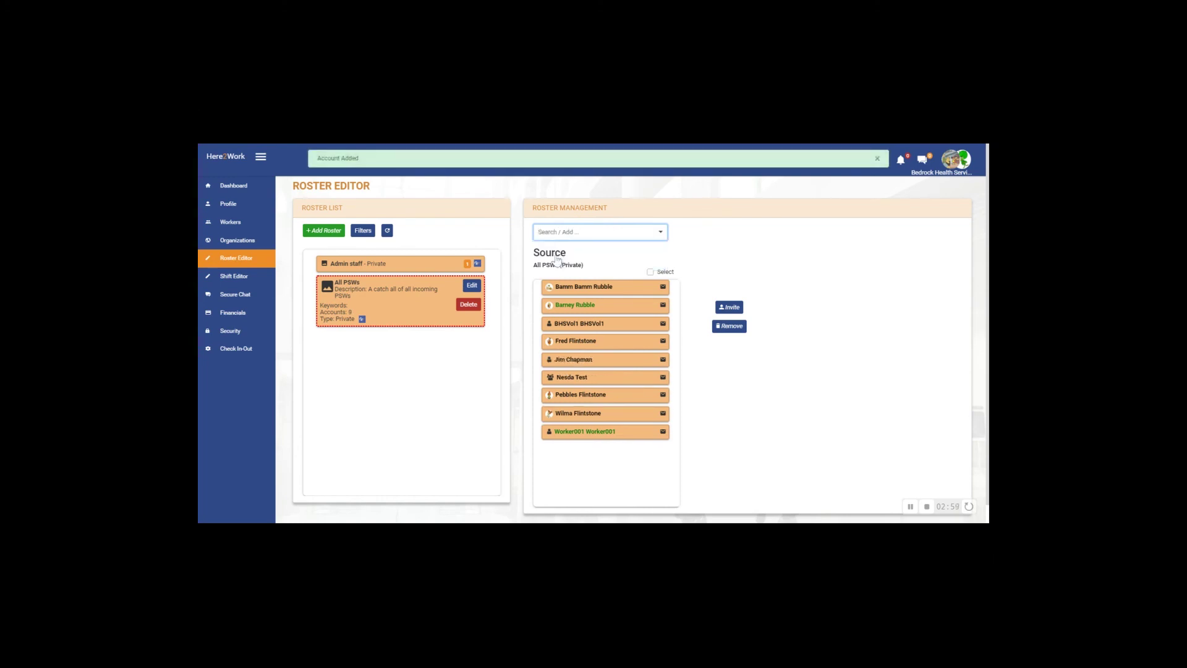